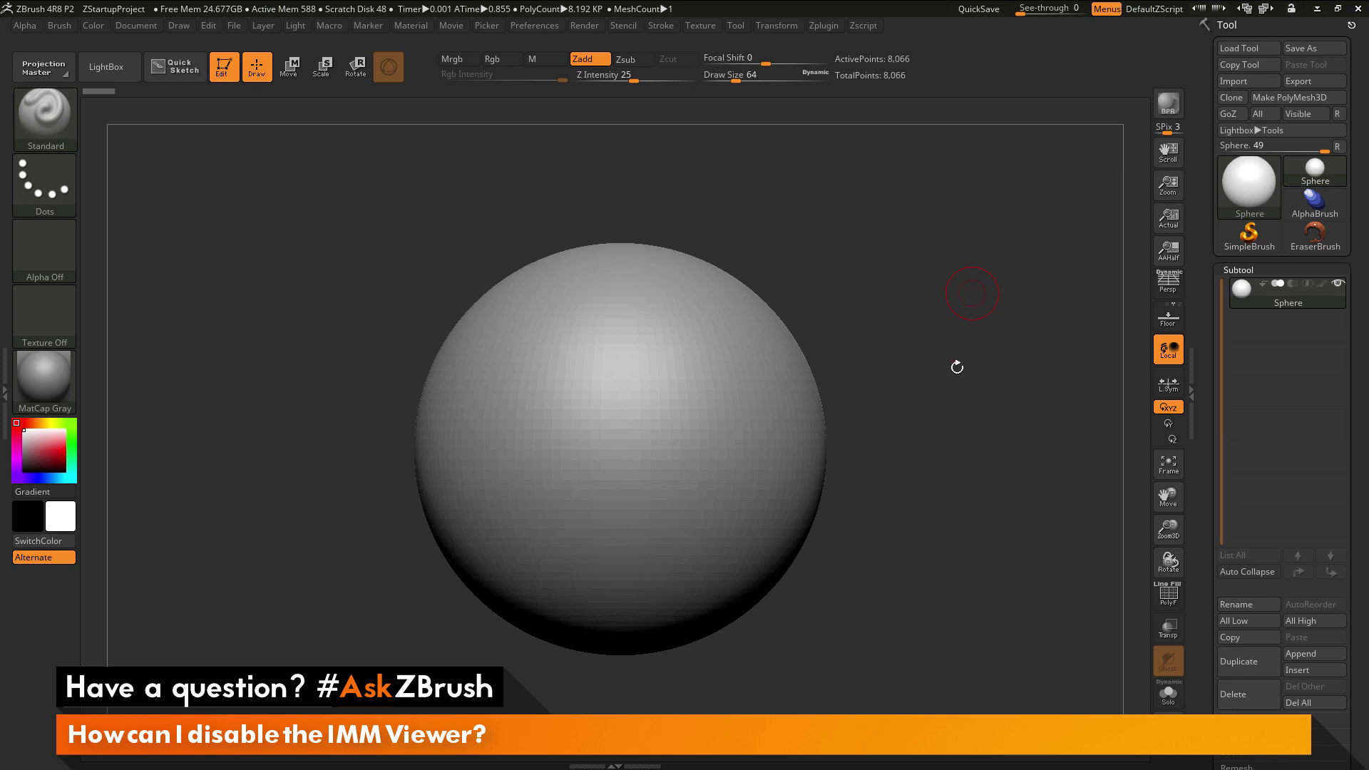
Step: Zoom in on the sphere, then make IMM ModelKit the active brush, with Boosters_1 first in its strip
mouse_move(1004, 370)
mouse_down()
mouse_move(1001, 337)
mouse_move(999, 360)
mouse_up()
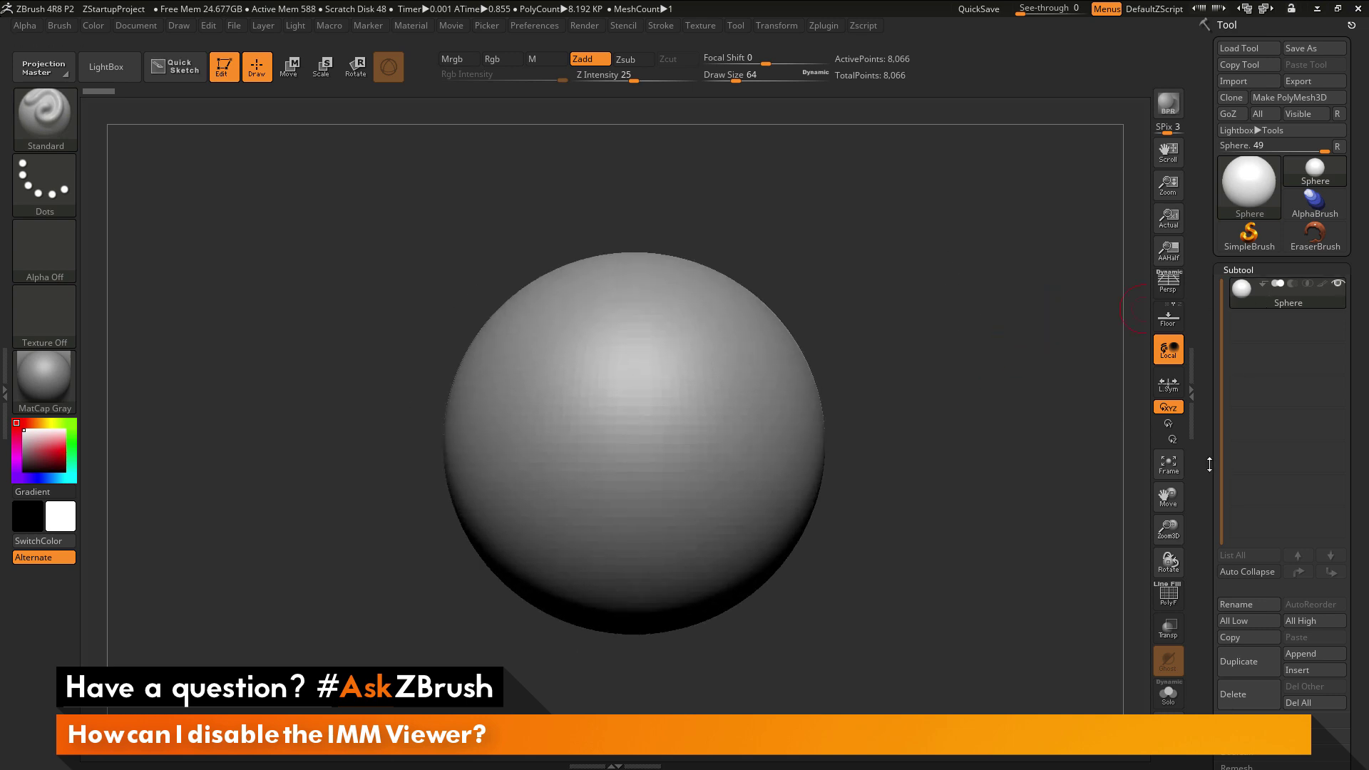
scroll(1241, 572, down, 5)
key(shift)
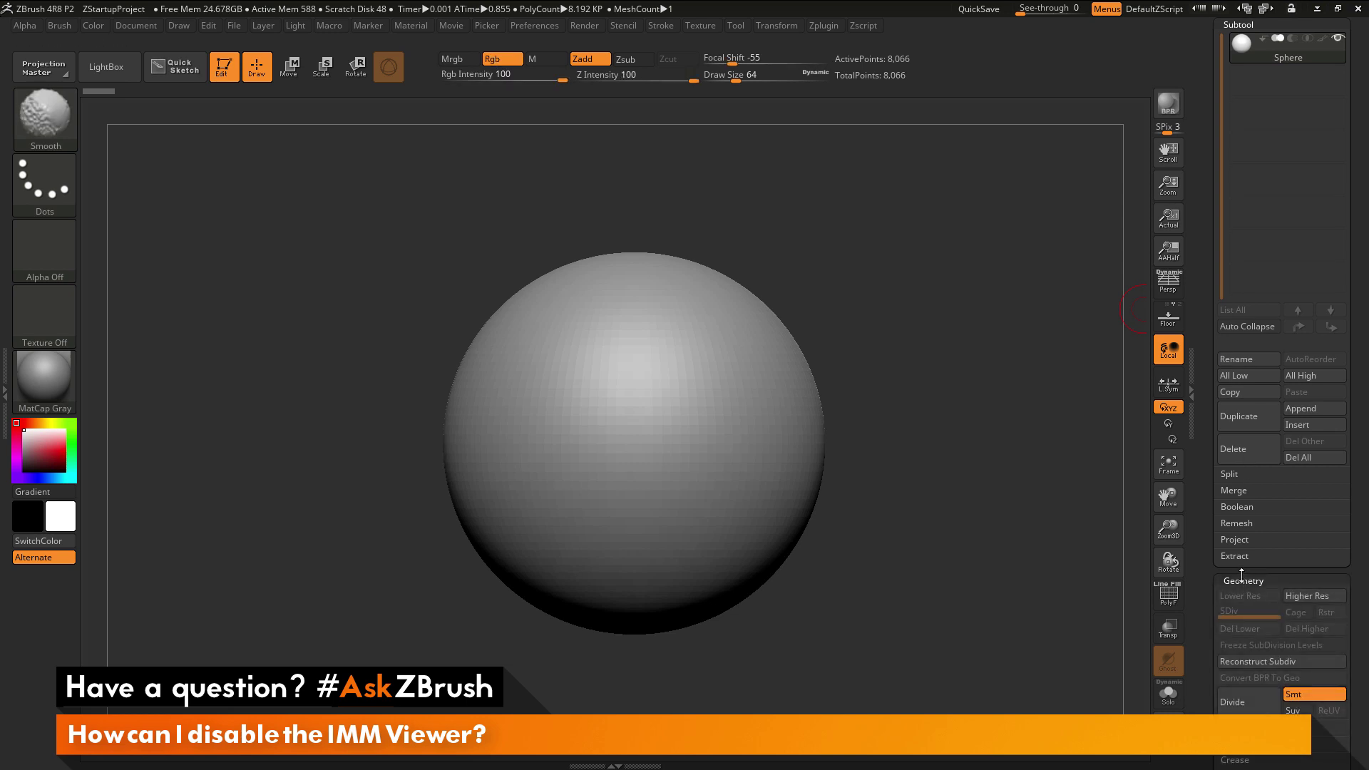
scroll(1215, 563, down, 3)
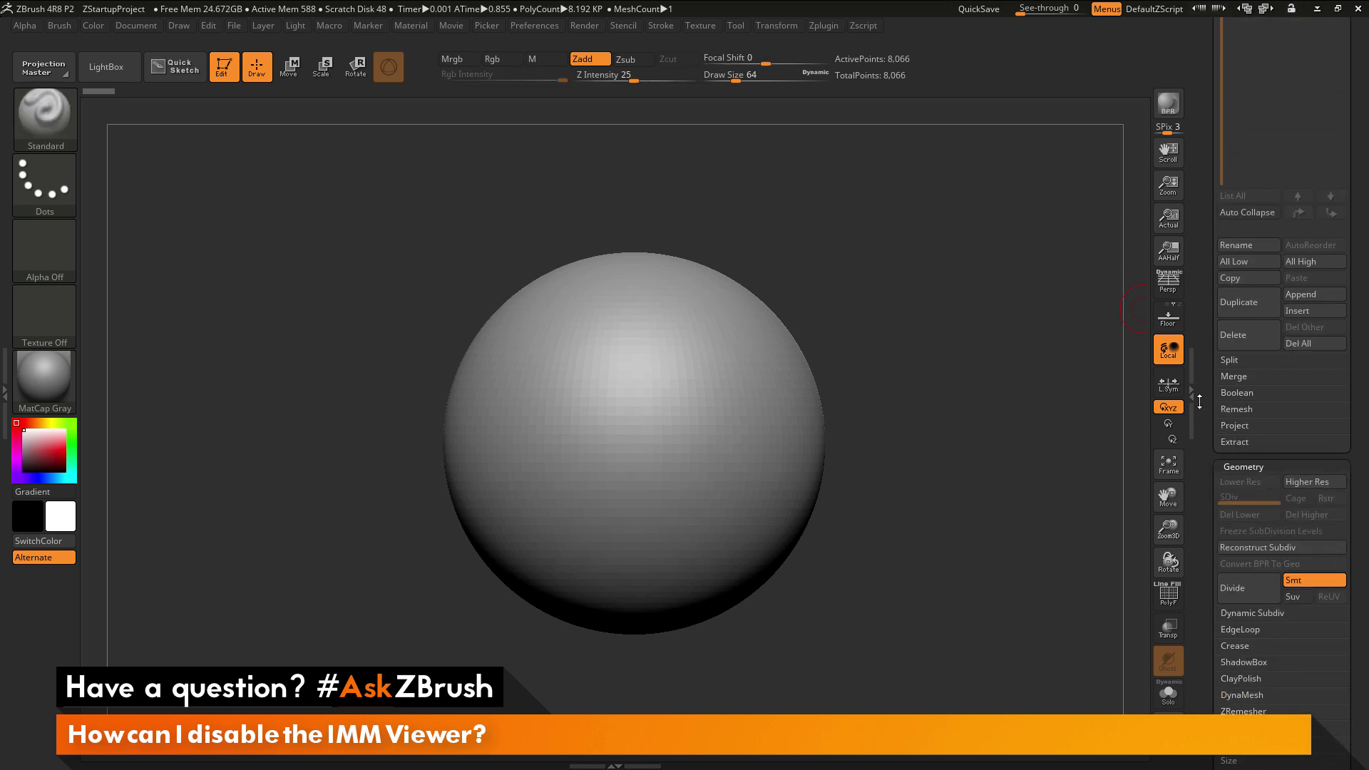
scroll(1210, 369, up, 8)
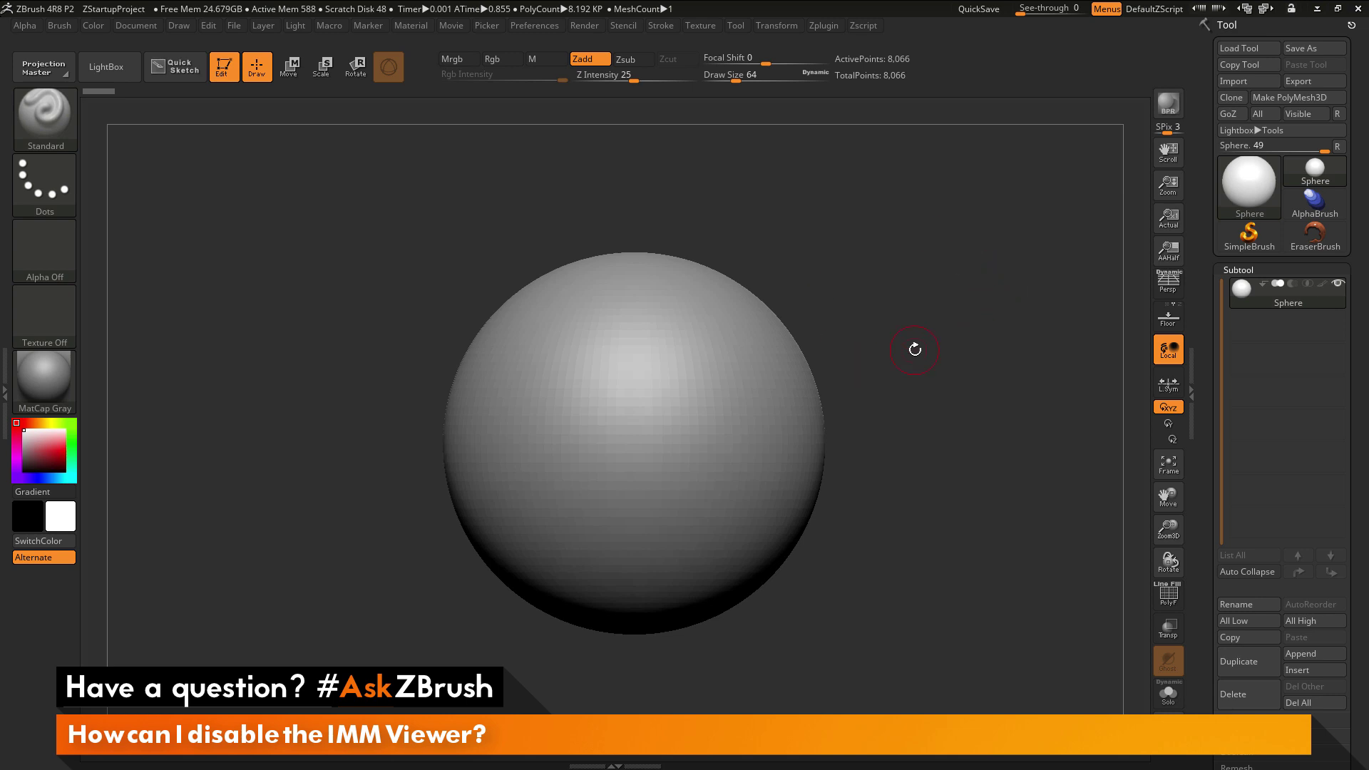
click(44, 123)
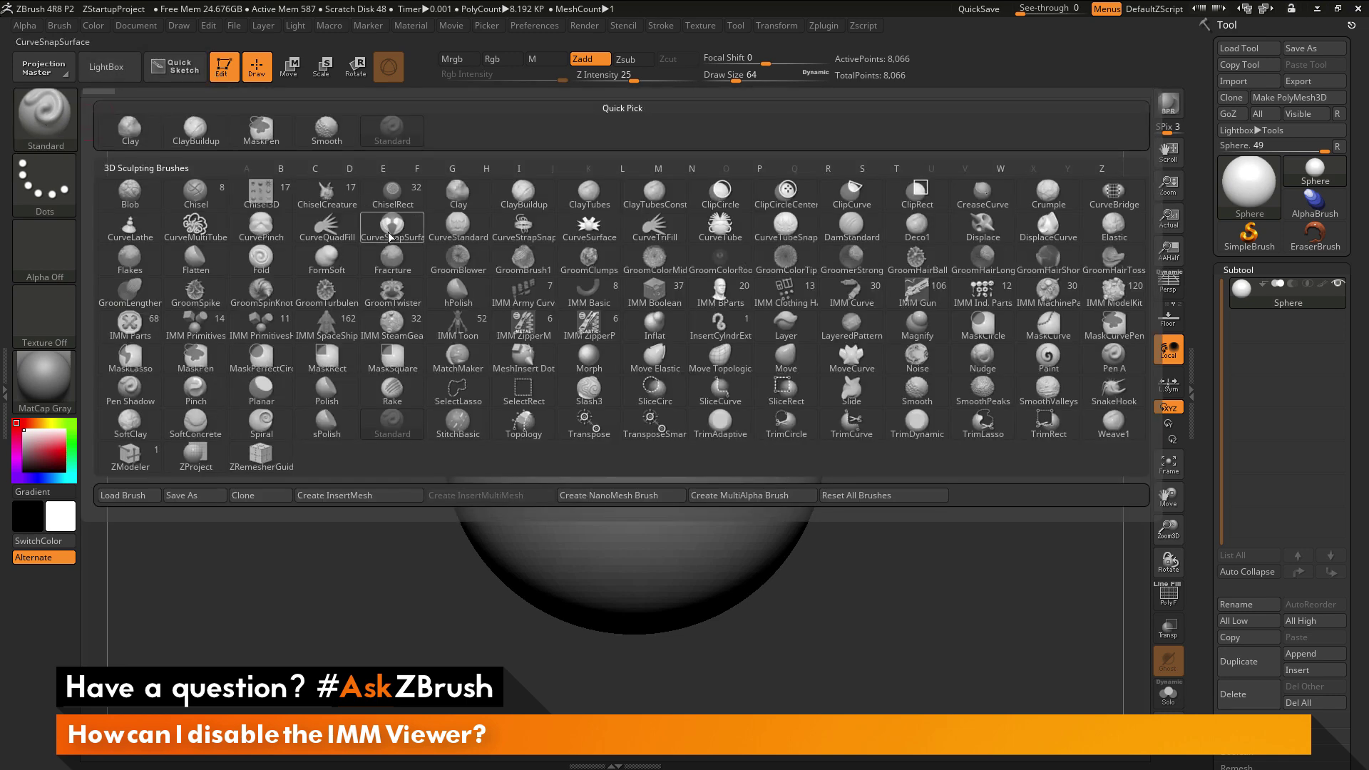
click(1121, 296)
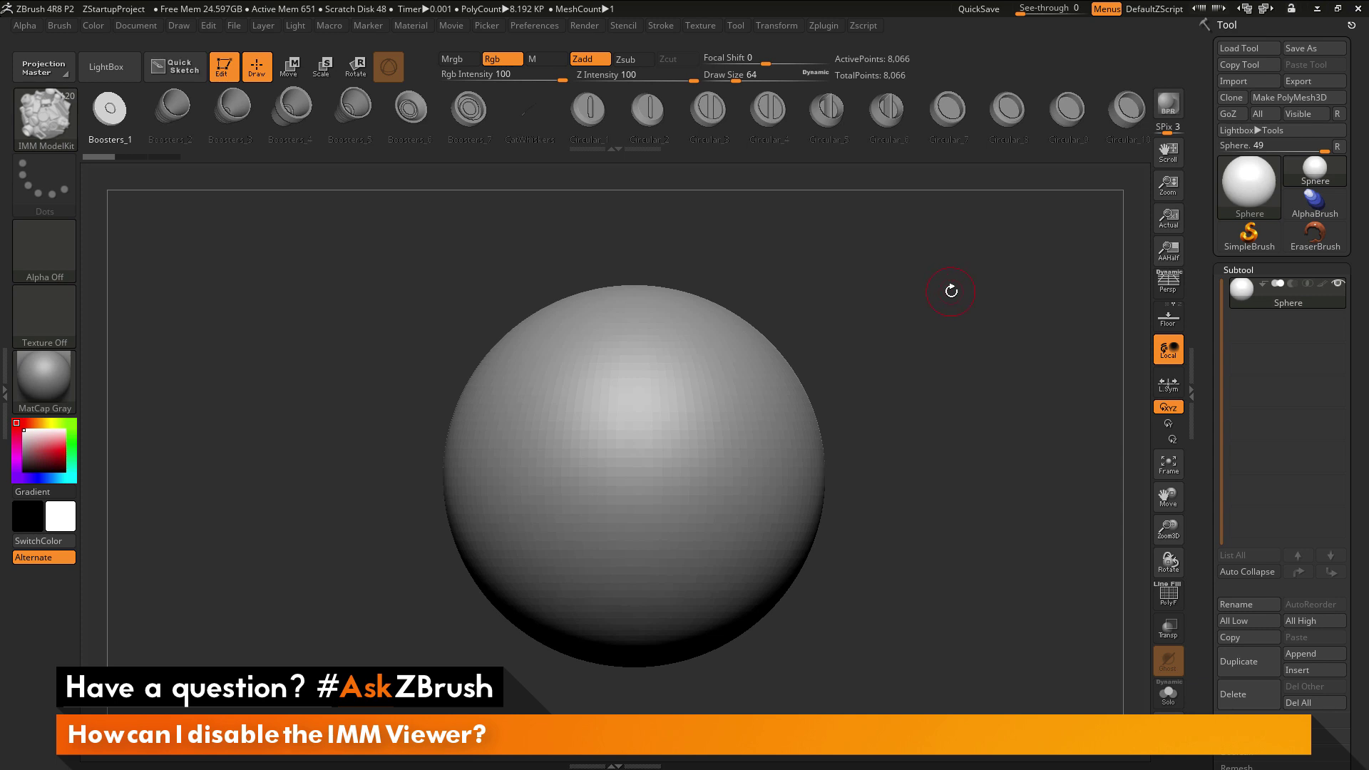
Step: Insert Circular_13 on top of the sphere and Cones_2 on its left side
drag(610, 123, 178, 137)
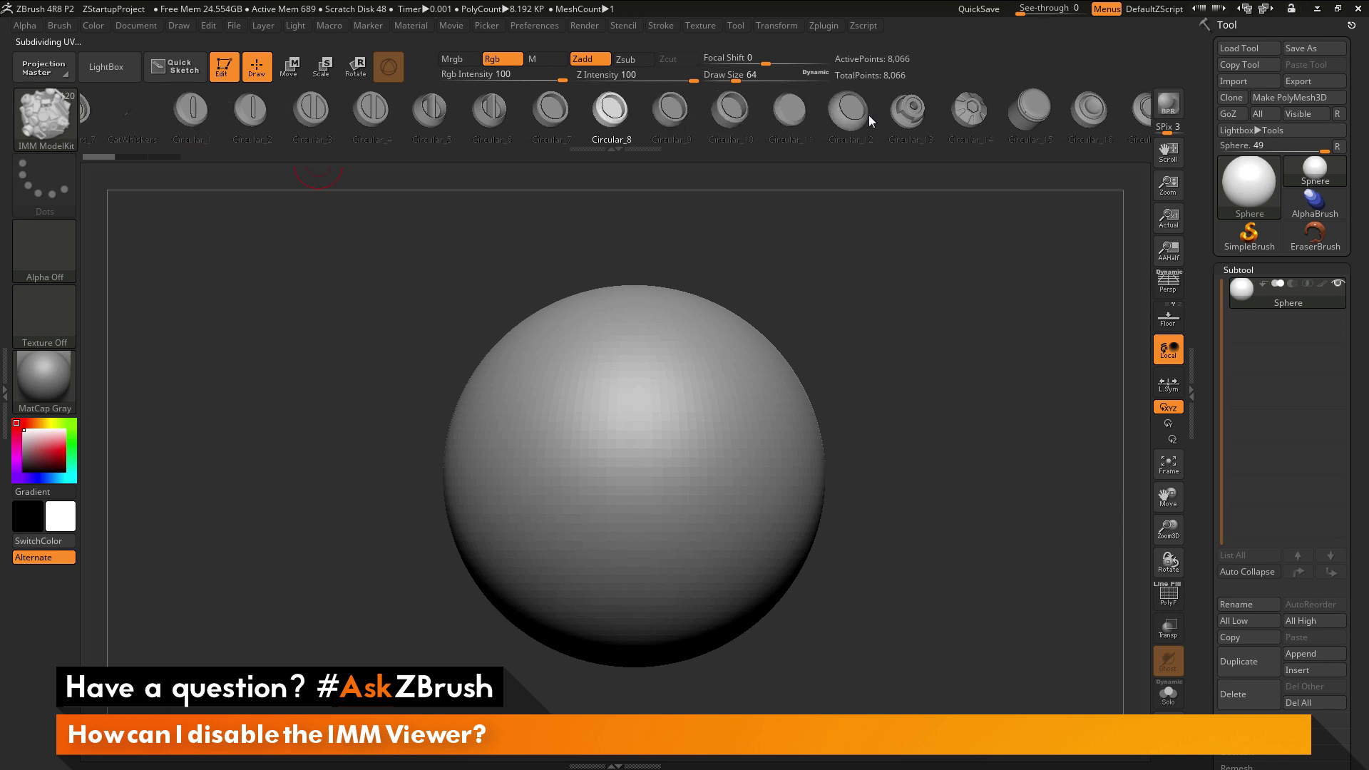
click(904, 113)
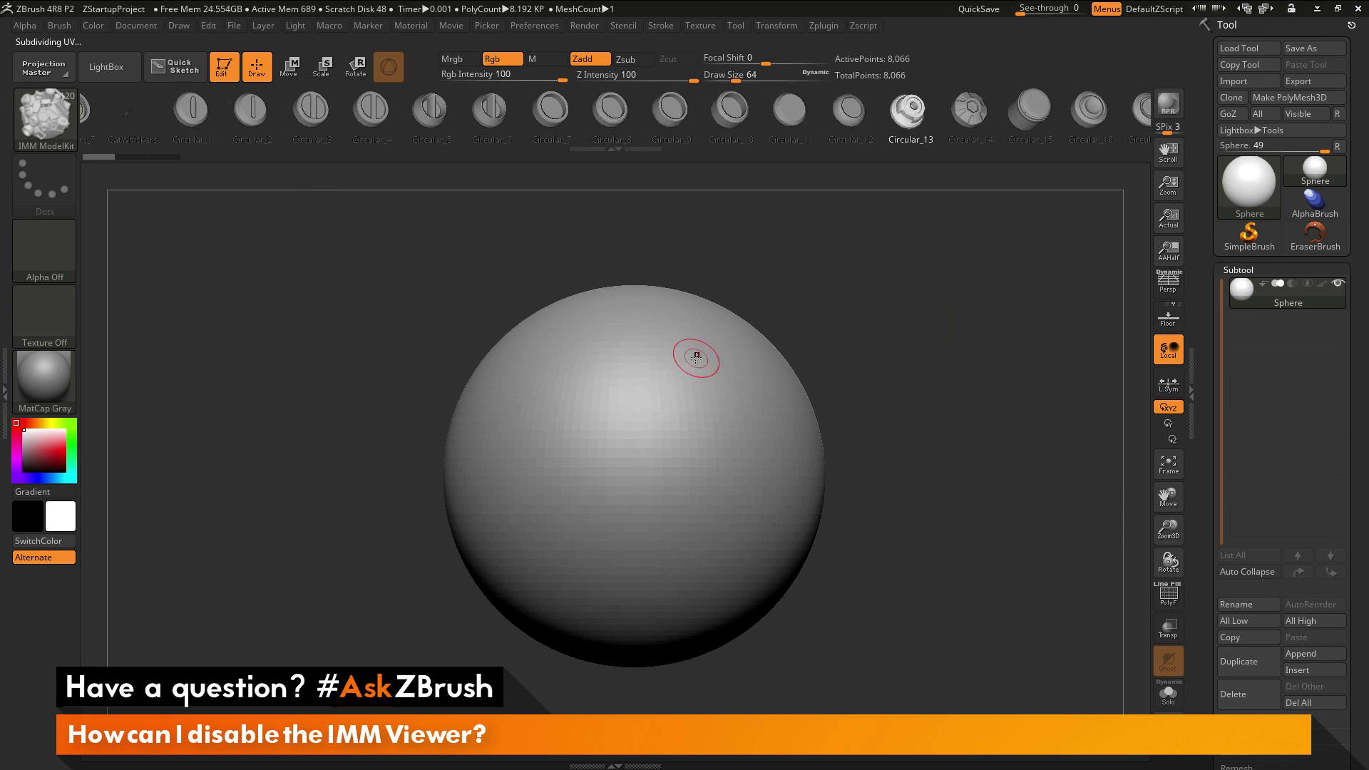
drag(696, 356, 720, 377)
click(959, 111)
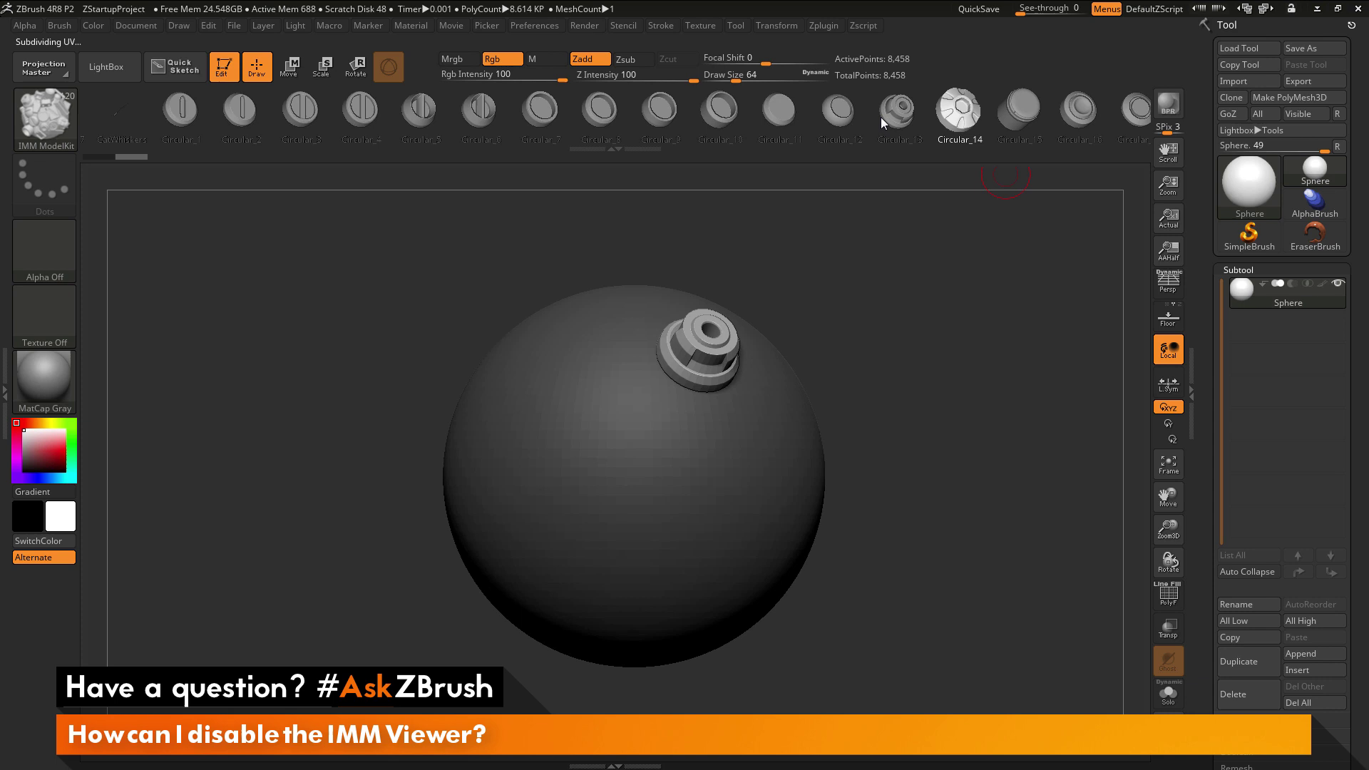
drag(880, 117, 352, 117)
click(776, 113)
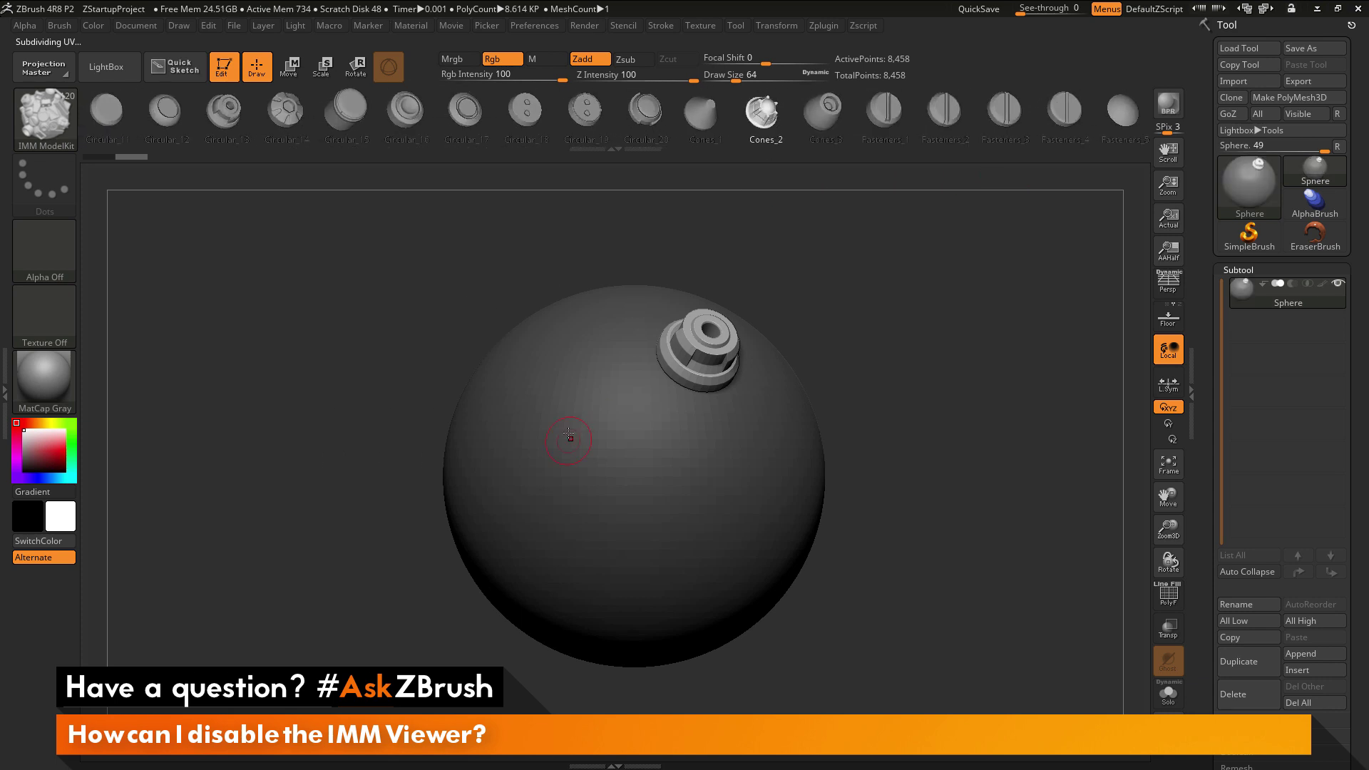
drag(547, 412, 570, 436)
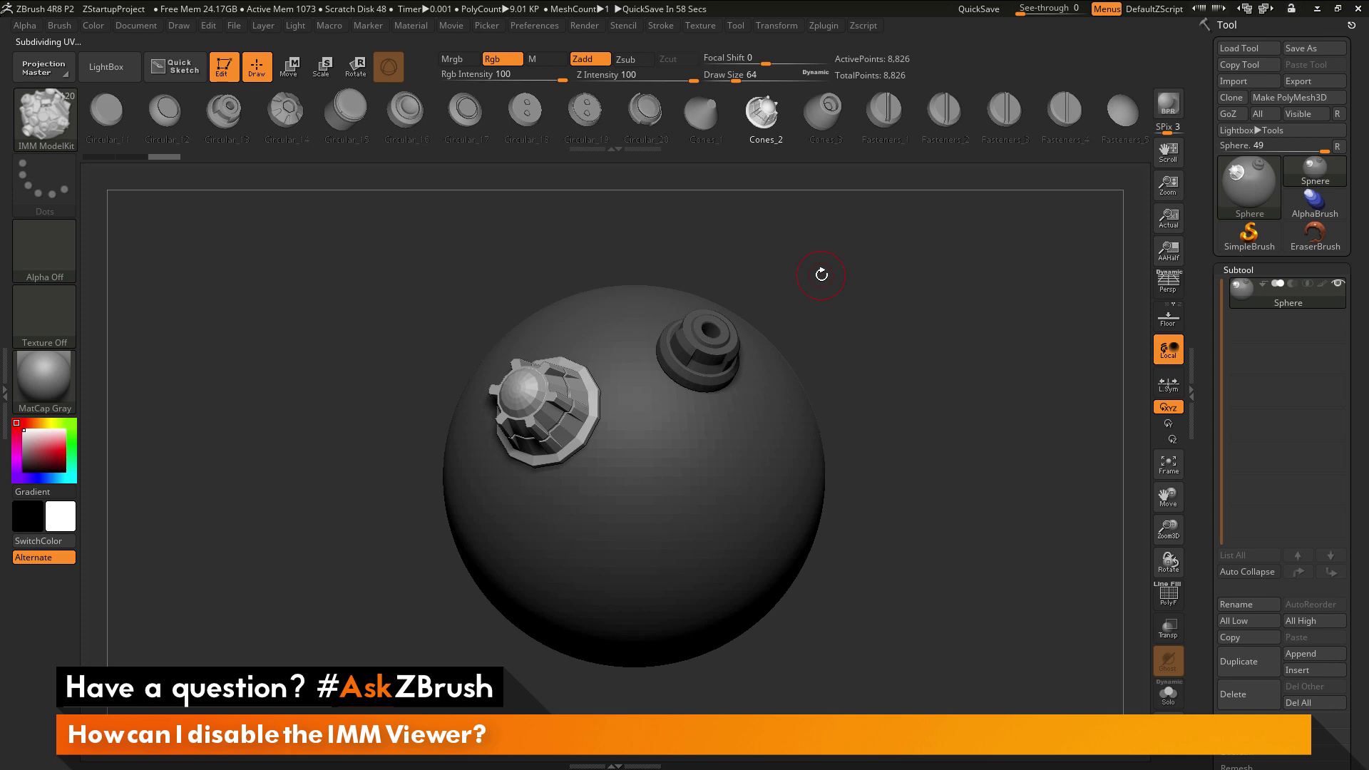
Step: Add a small fastener part to the sphere's lower right
key(m)
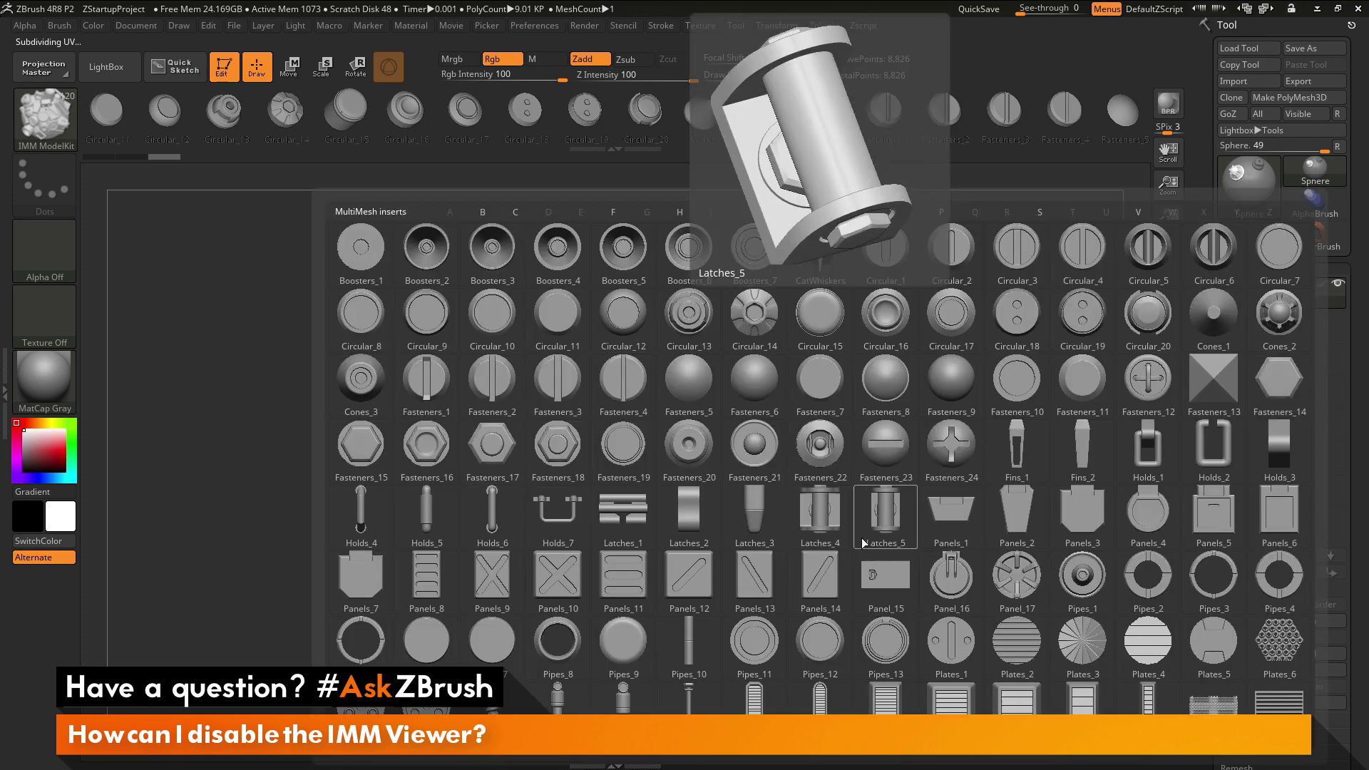
mouse_move(764, 456)
key(Escape)
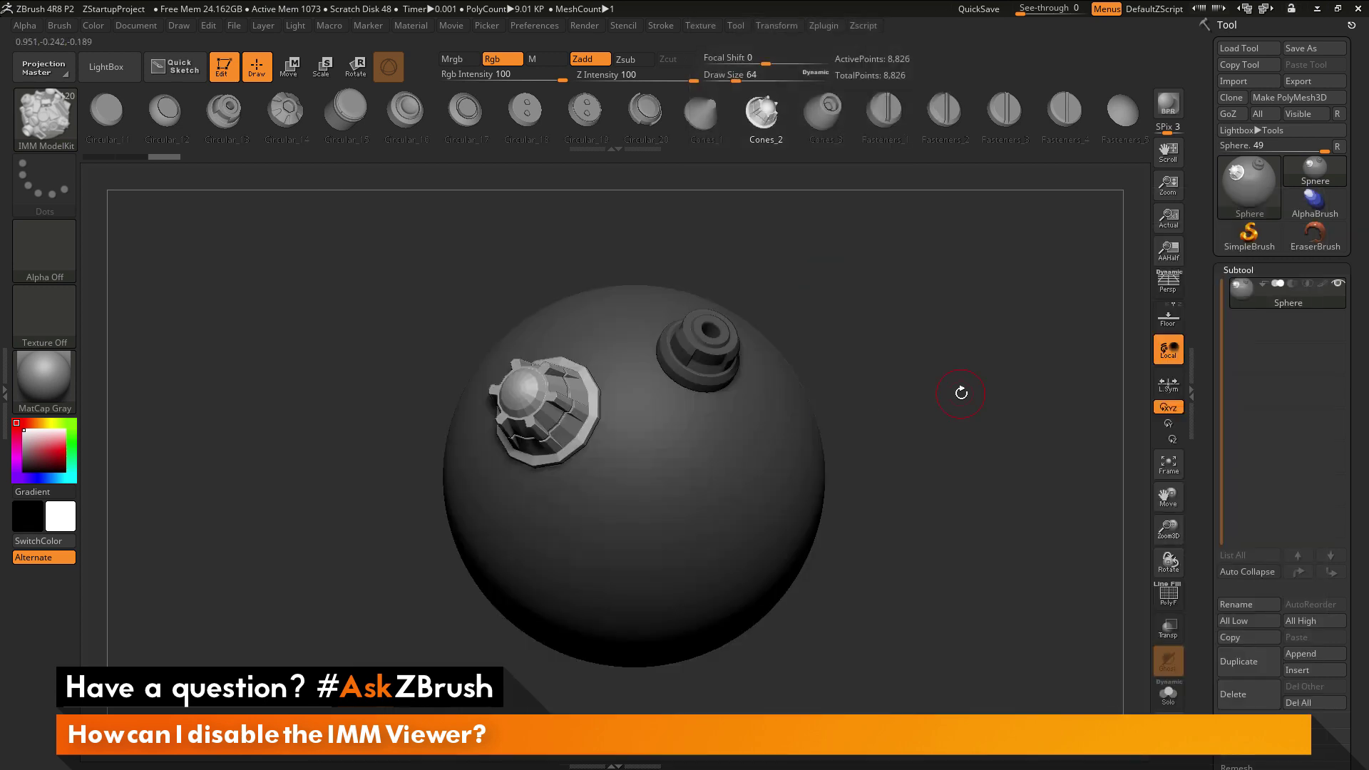
click(740, 471)
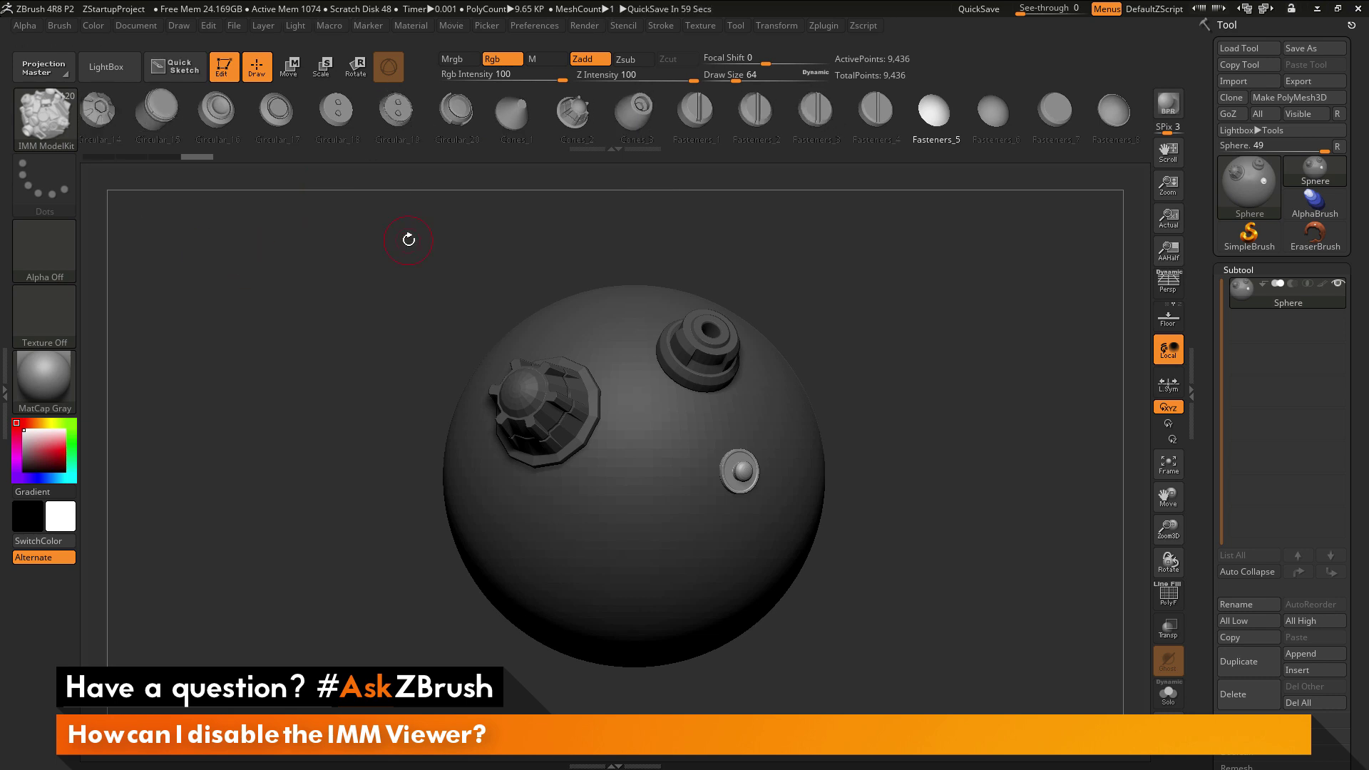
Step: Show the Preferences > Interface > IMM Viewer settings, with Placement 1 and Auto Show/Hide on
click(538, 25)
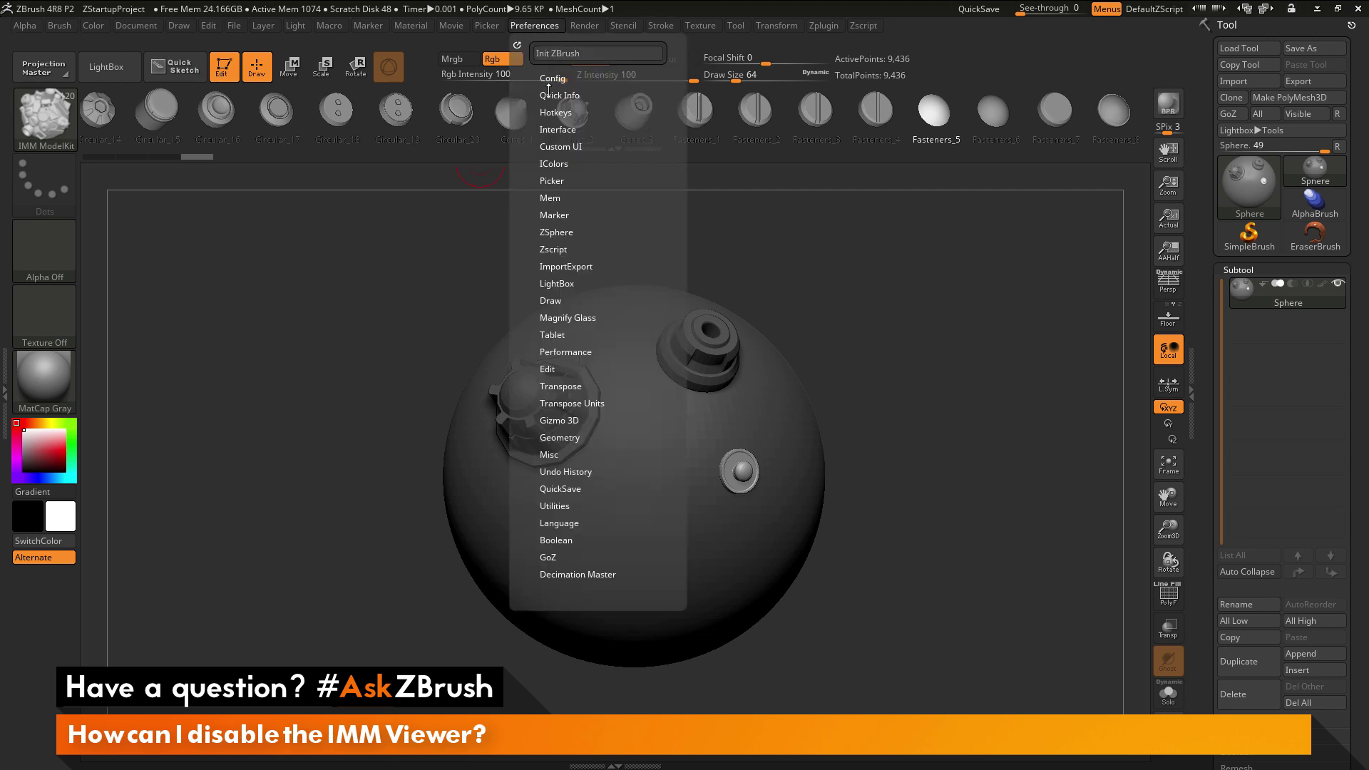
click(573, 130)
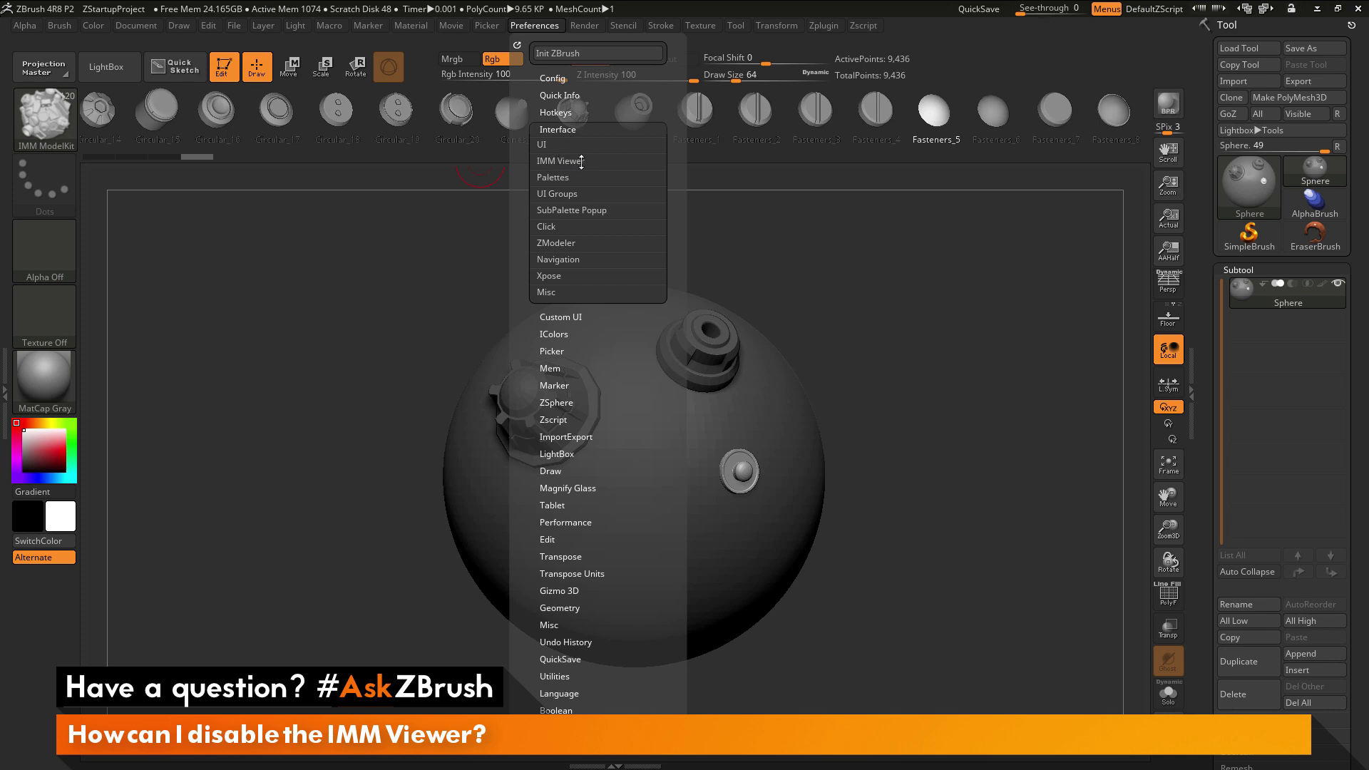
click(580, 162)
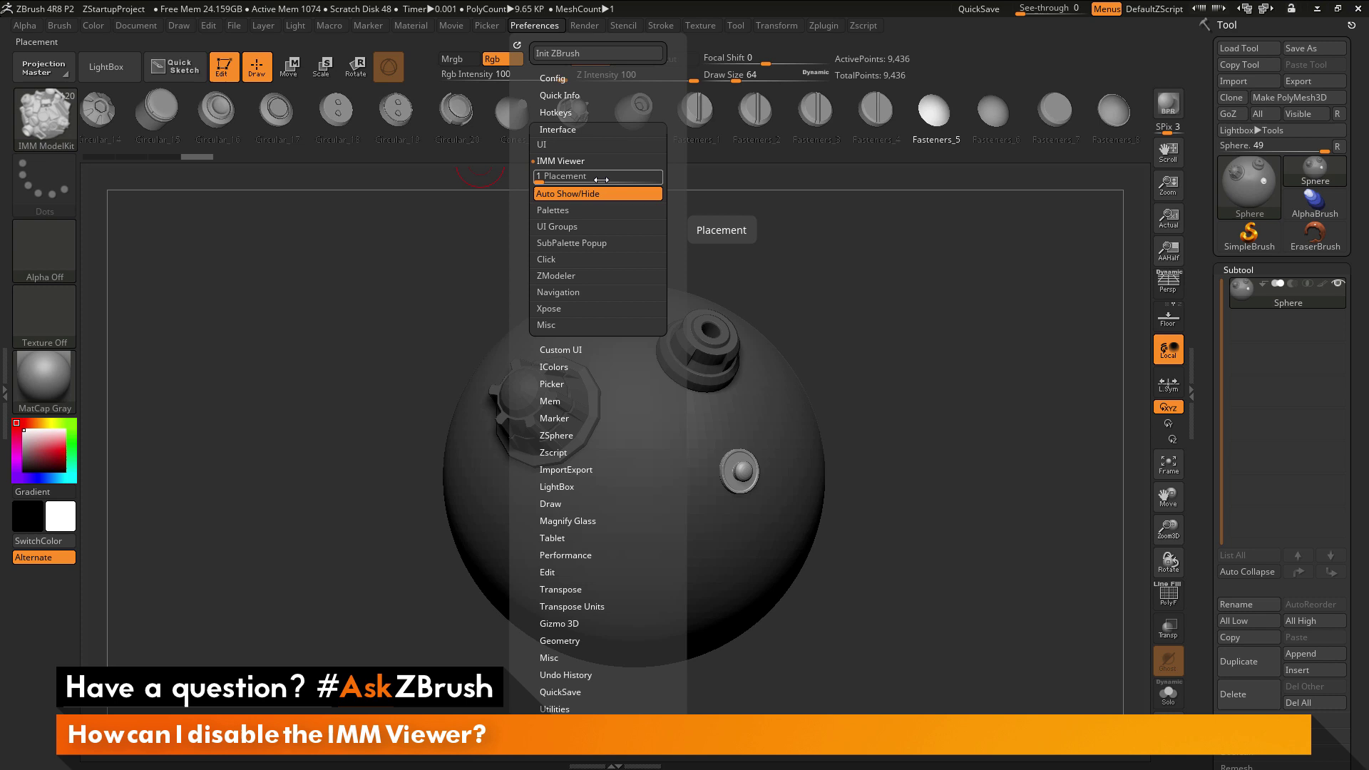
click(555, 179)
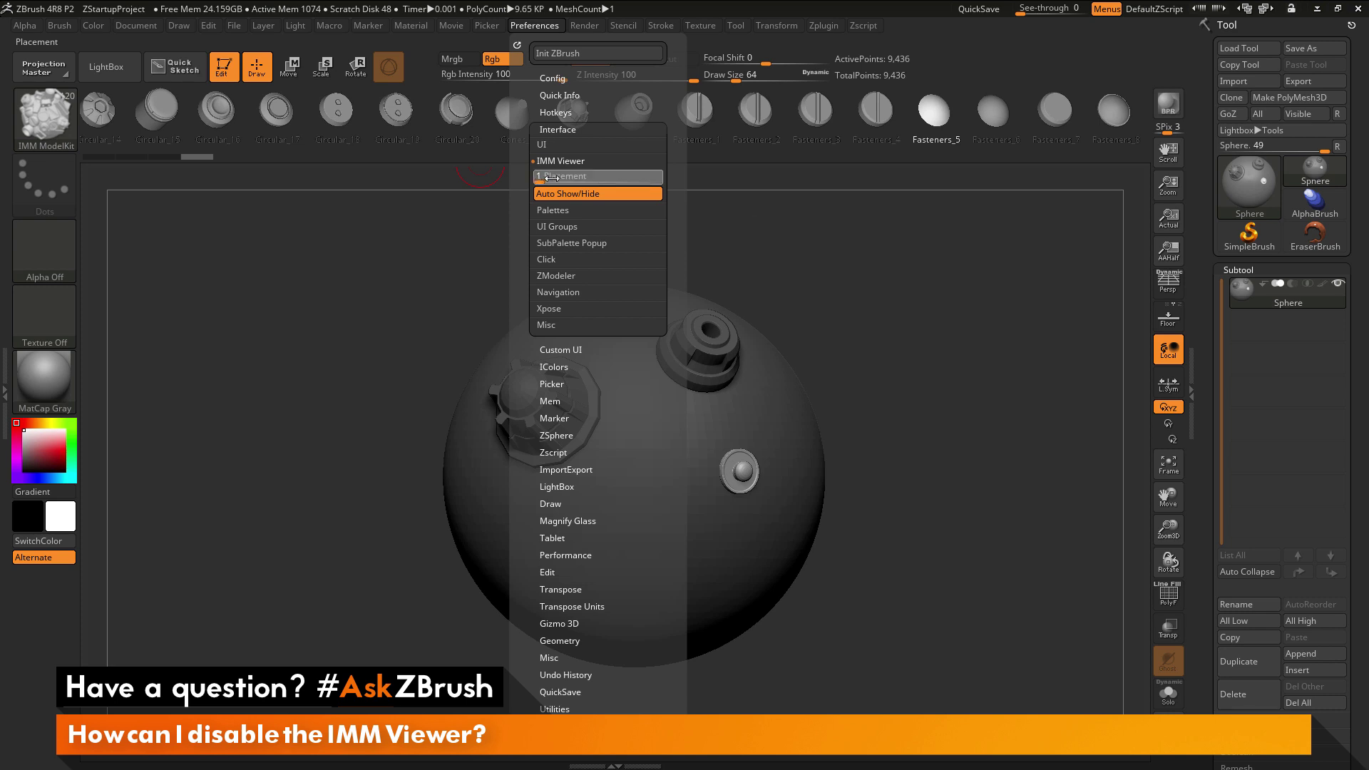
drag(553, 178, 568, 180)
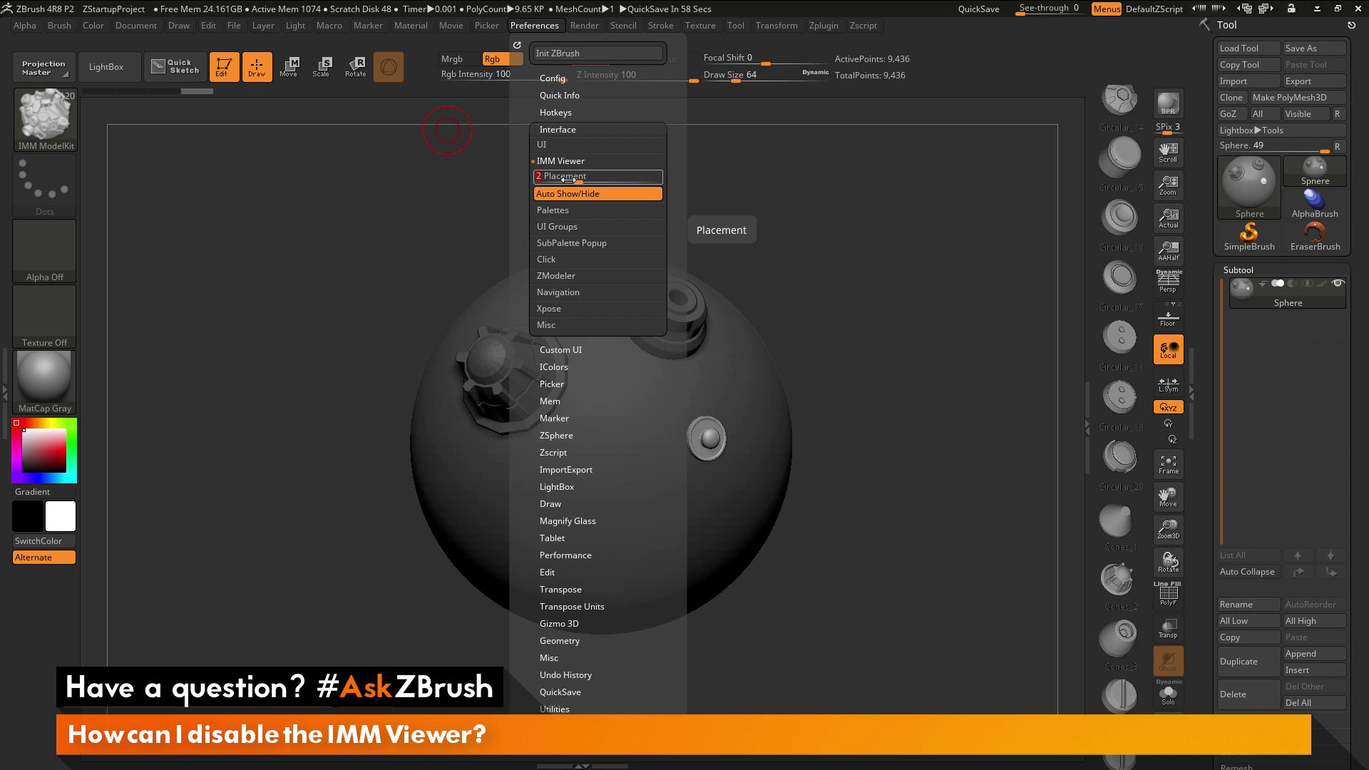
drag(565, 179, 644, 177)
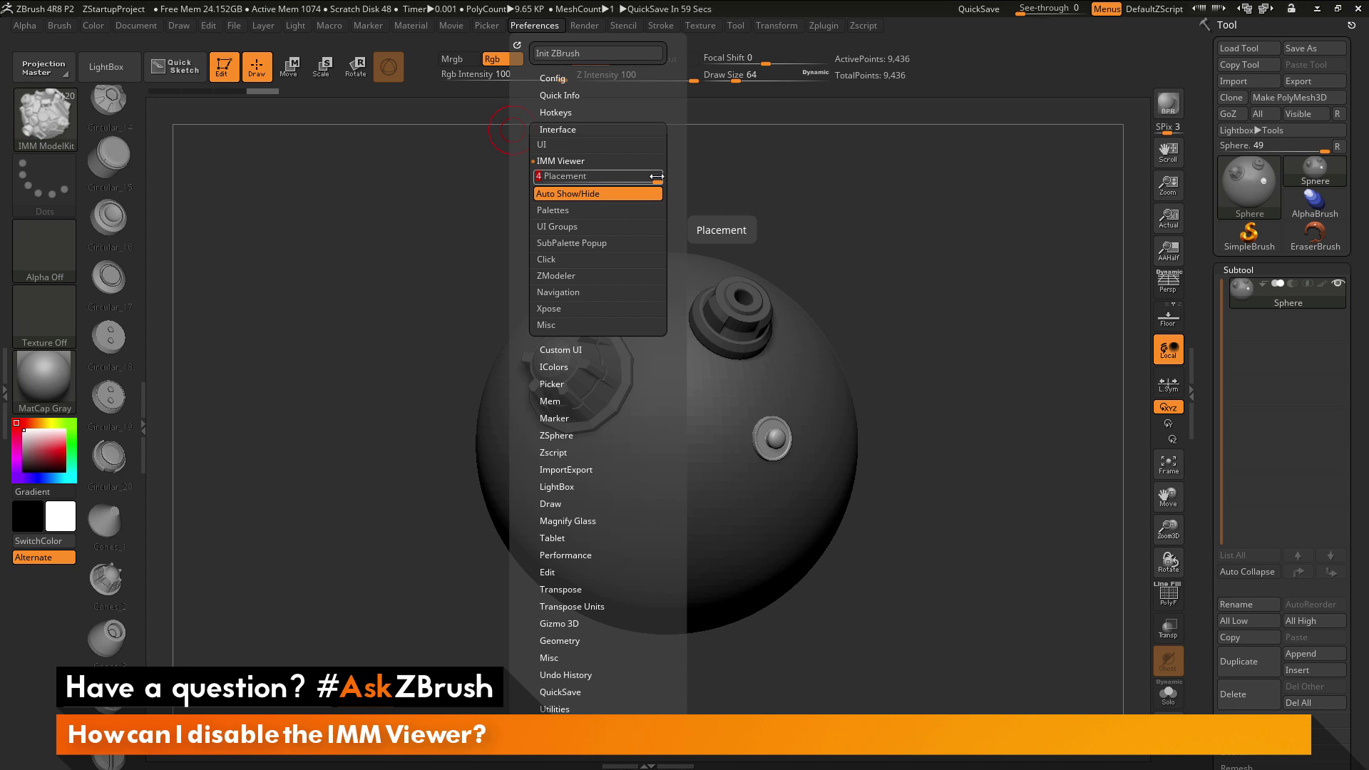
drag(656, 176, 554, 178)
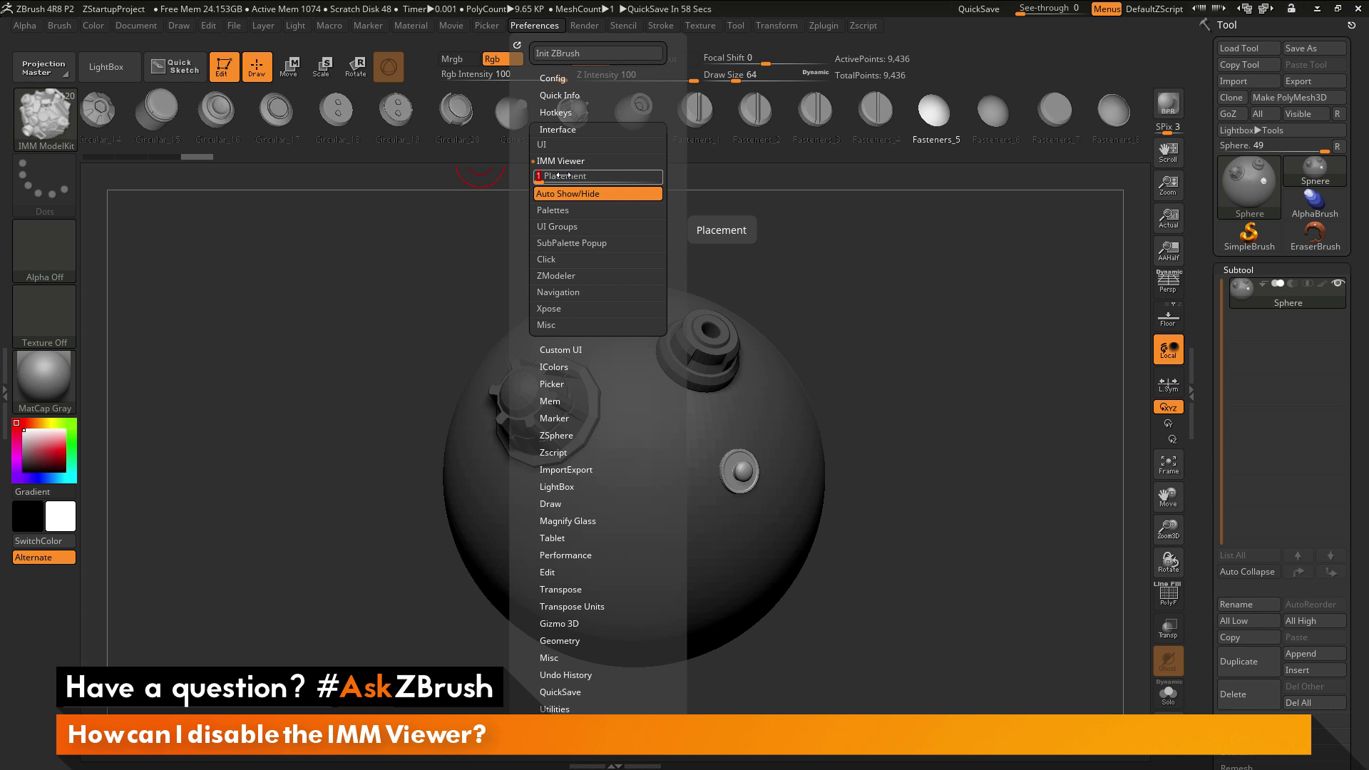
Step: Turn off IMM Viewer Auto Show/Hide, switch to the IMM SpaceShip brush, and return to Preferences
click(613, 194)
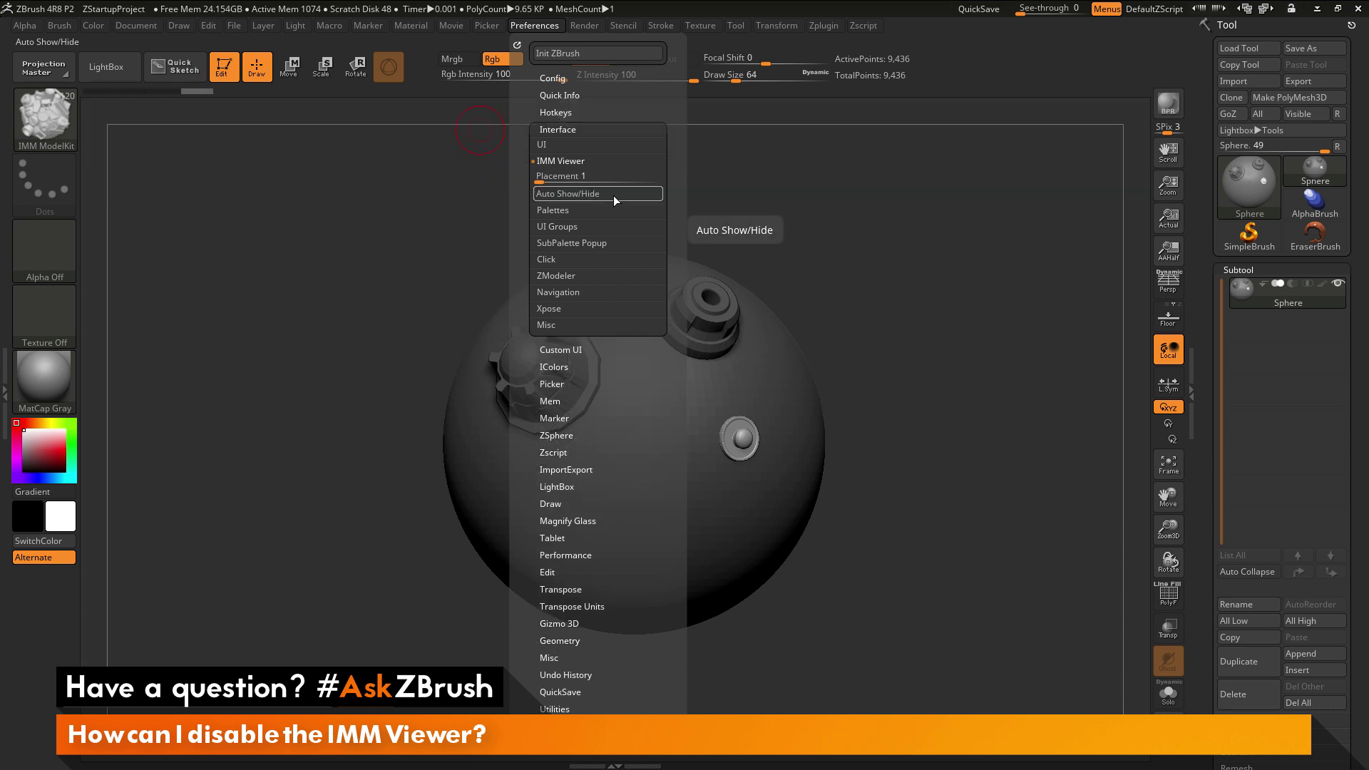
click(64, 126)
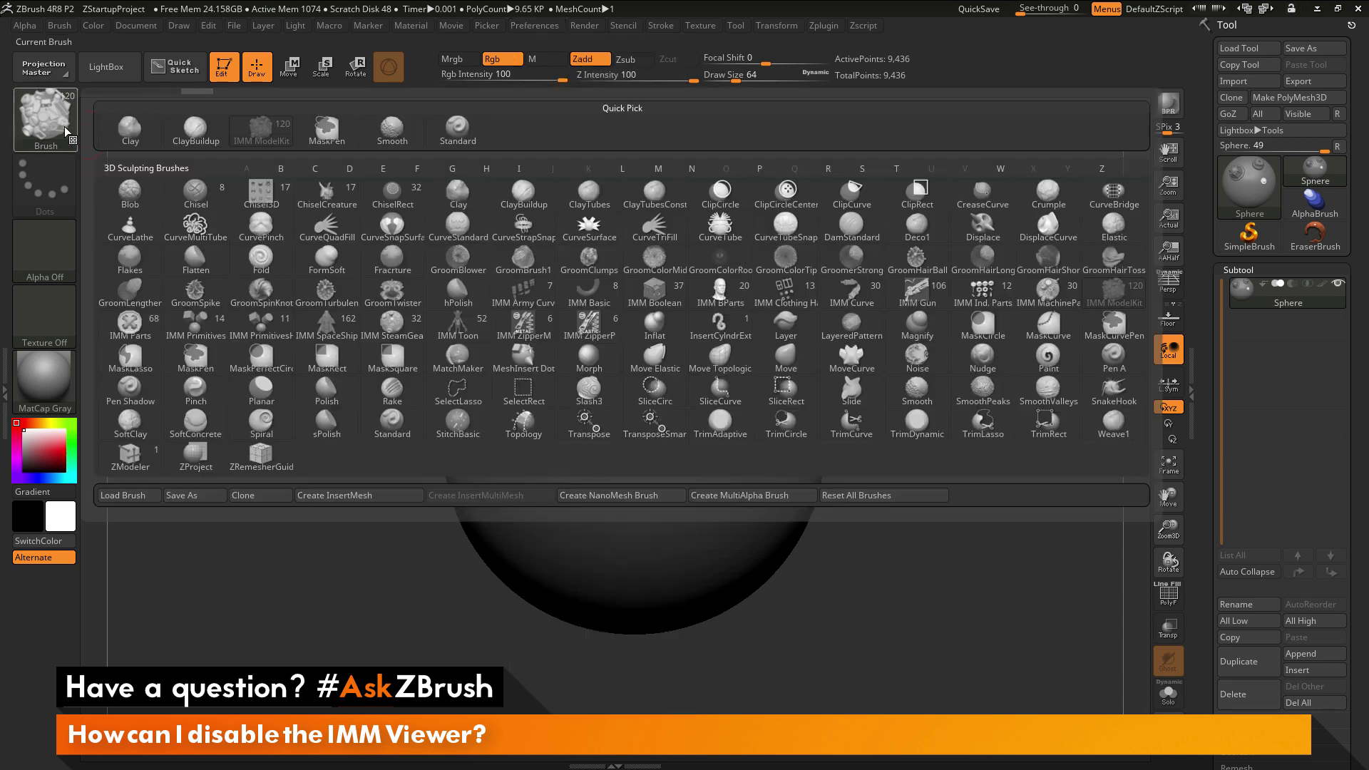
click(327, 328)
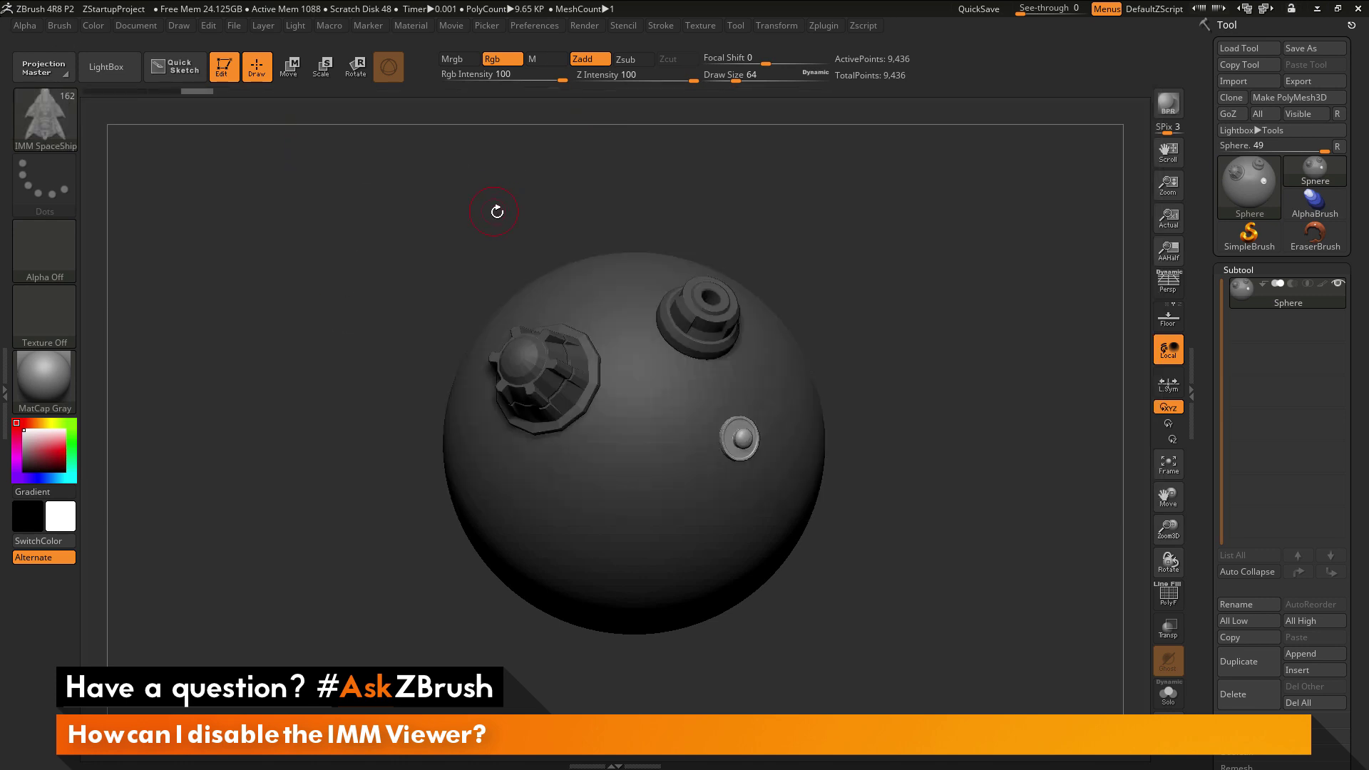
click(537, 24)
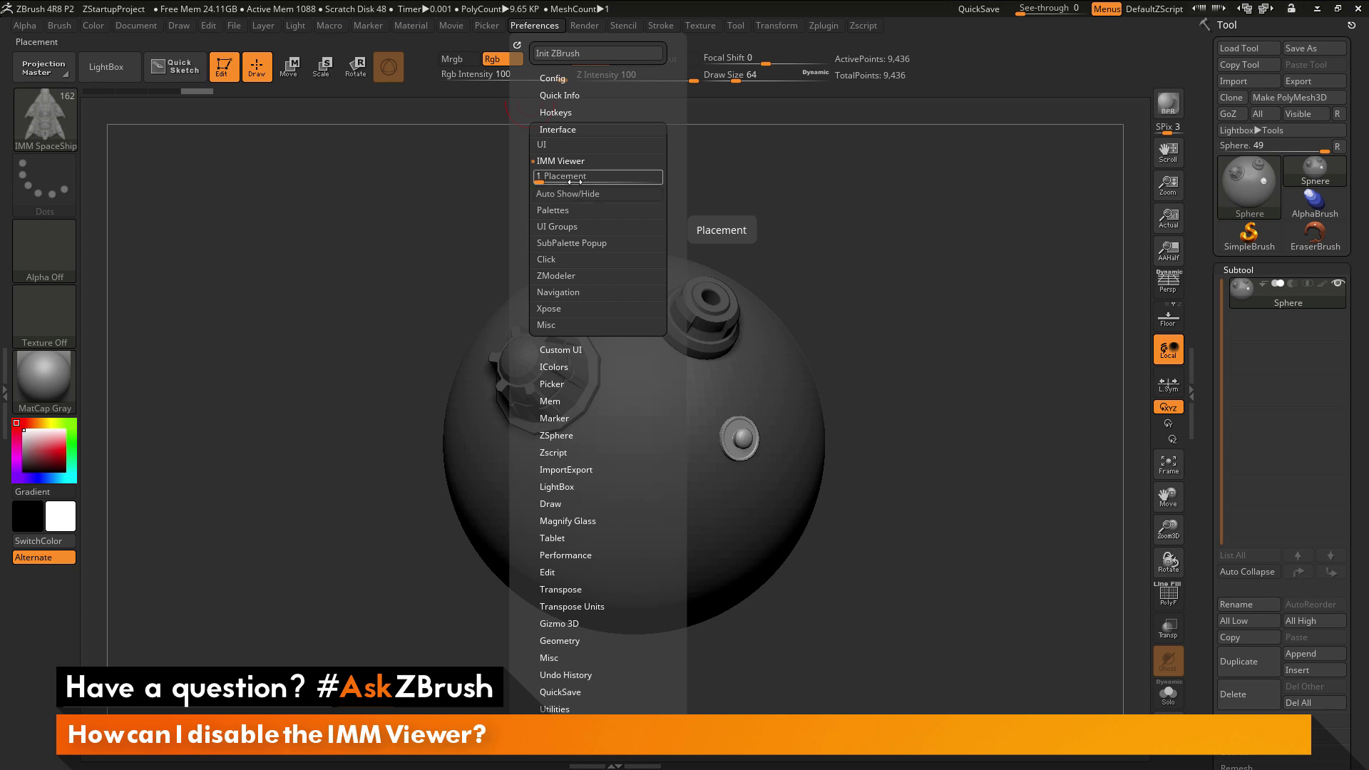
Step: Store the current configuration, then recheck the IMM Viewer settings with Placement still 1
click(565, 77)
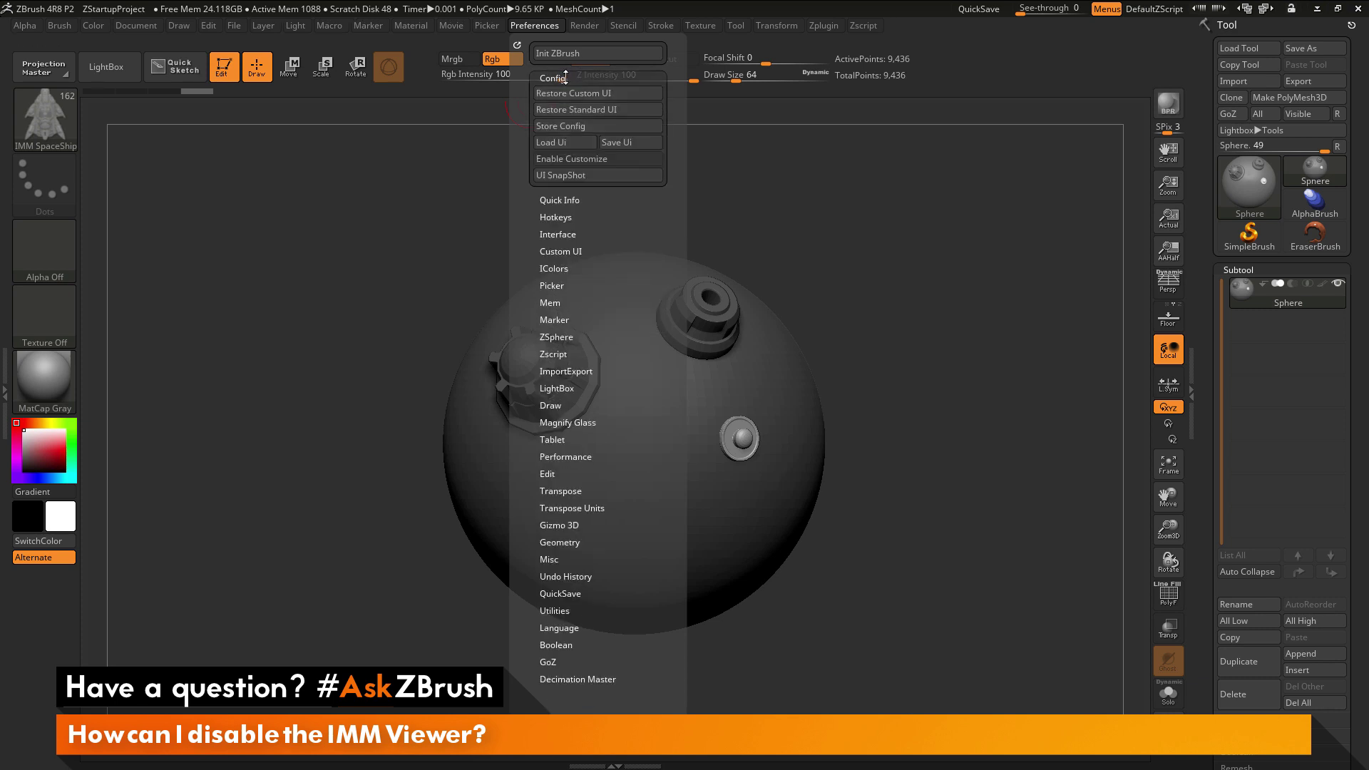
click(576, 126)
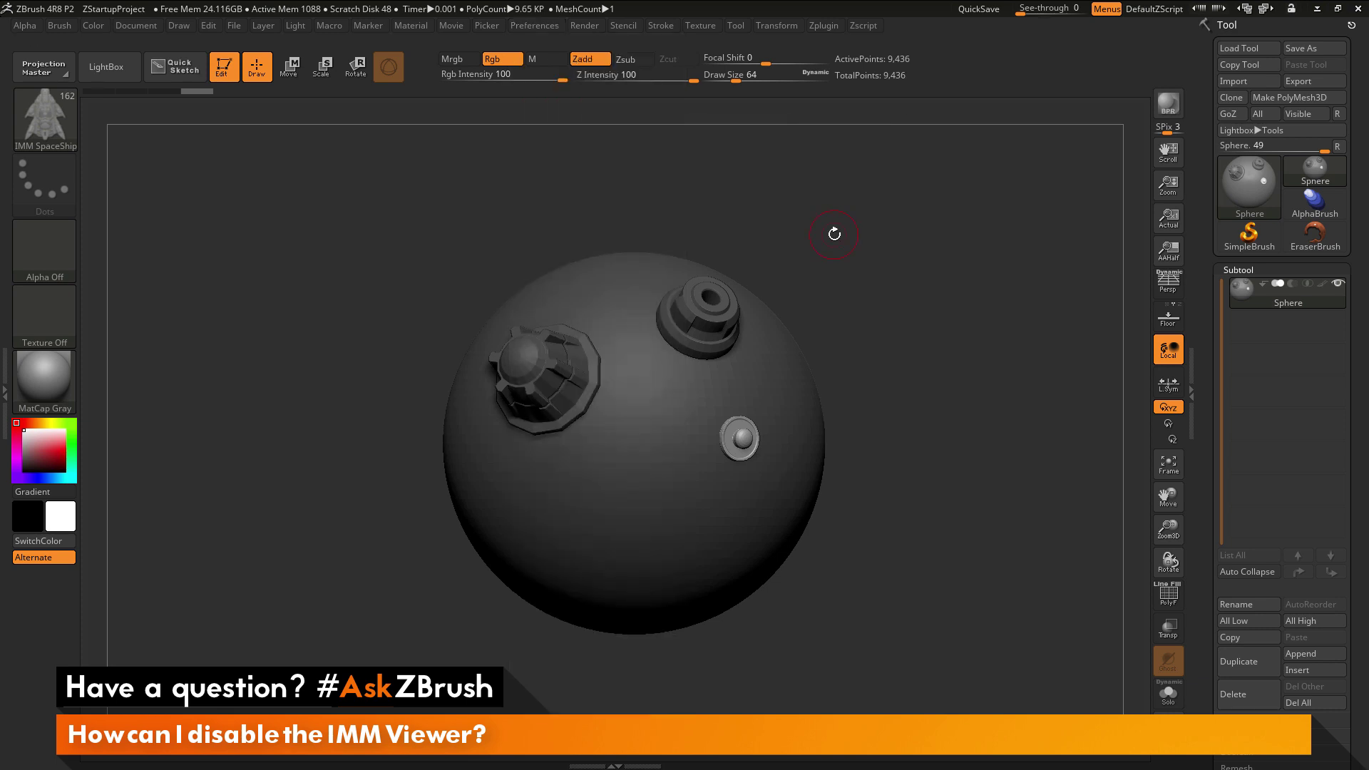
click(548, 25)
click(573, 236)
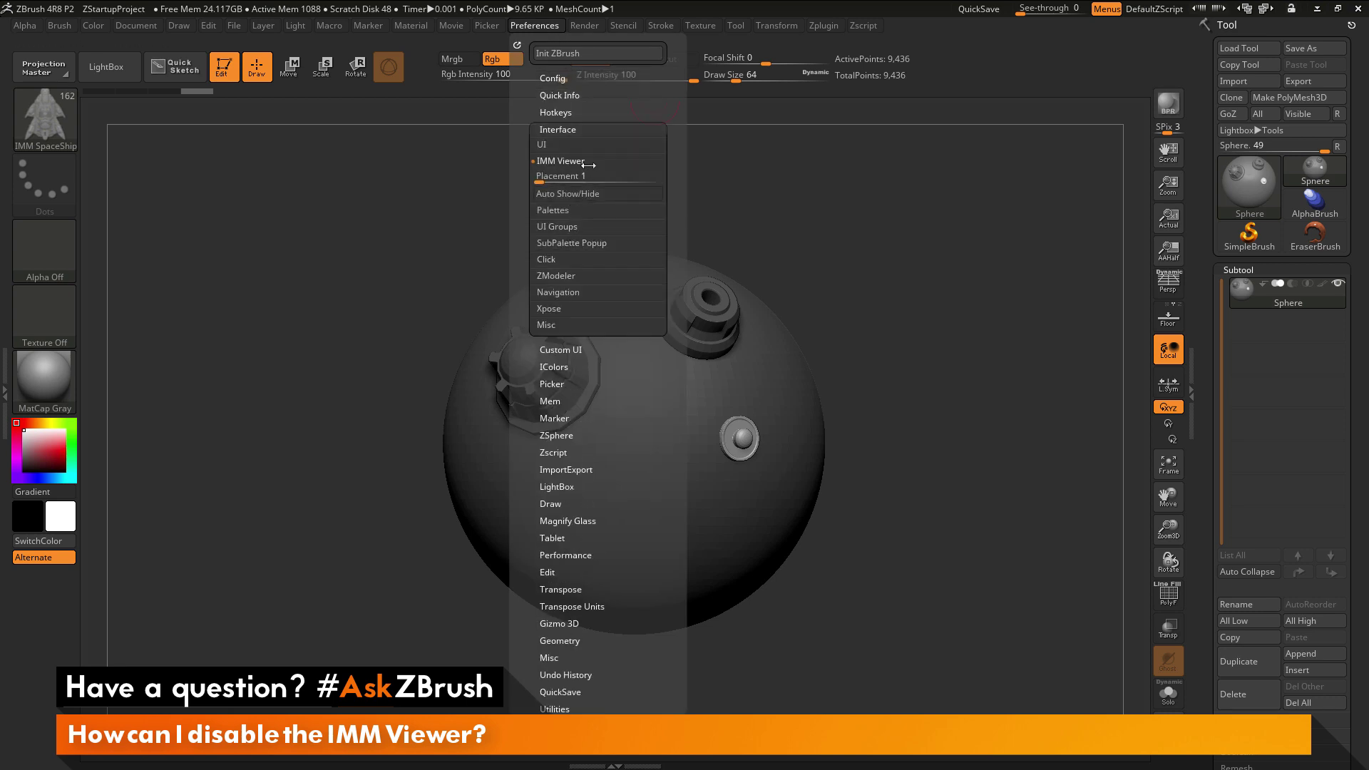